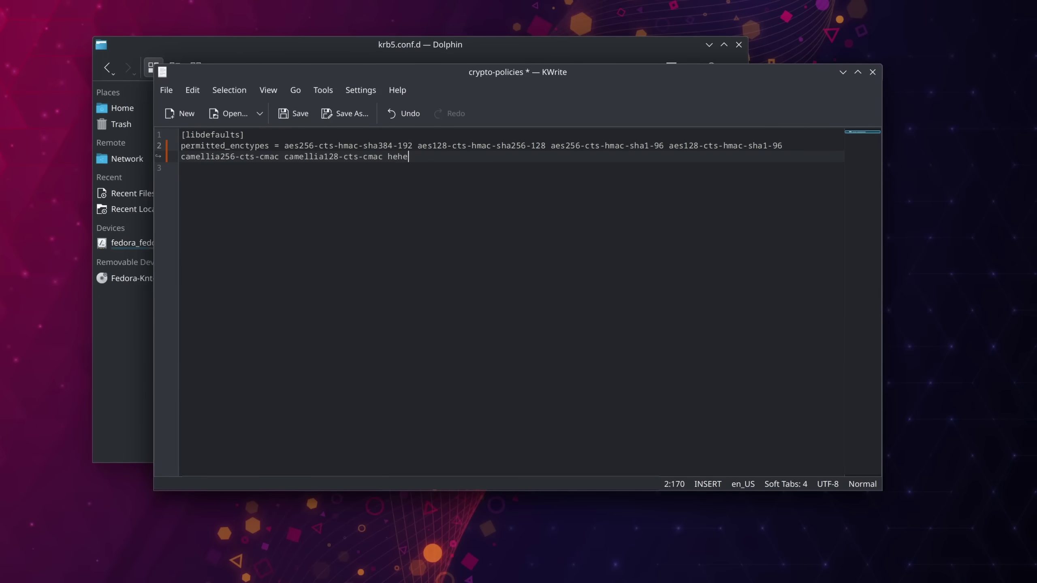
# Save the edited crypto-policies file
pyautogui.hotkey('ctrl', 's')
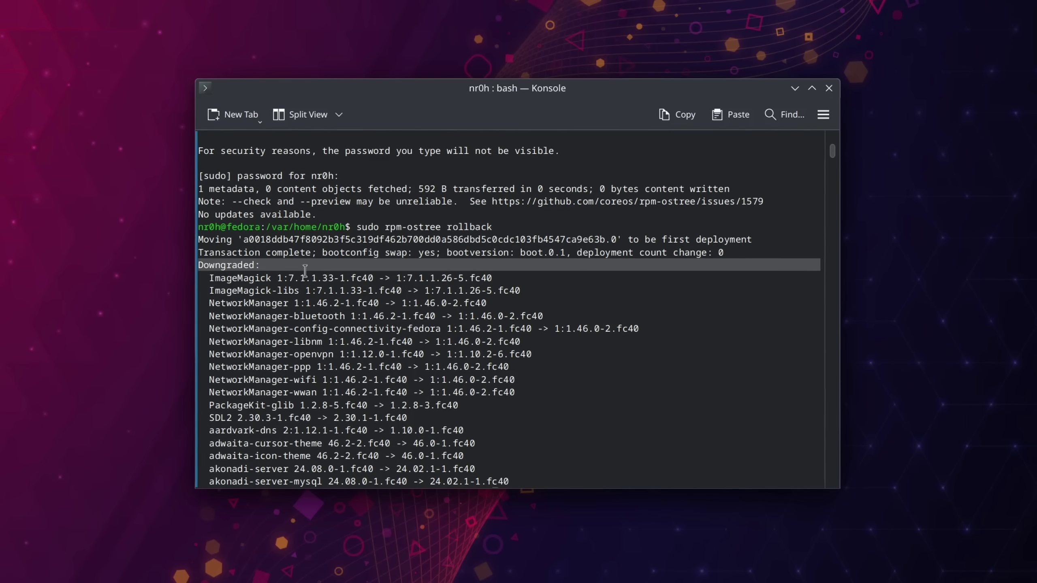
# Review the rpm-ostree rollback output, highlighting the downgraded packages and the sudo rpm-ostree rollback command
pyautogui.moveTo(305, 269); pyautogui.dragTo(583, 419)
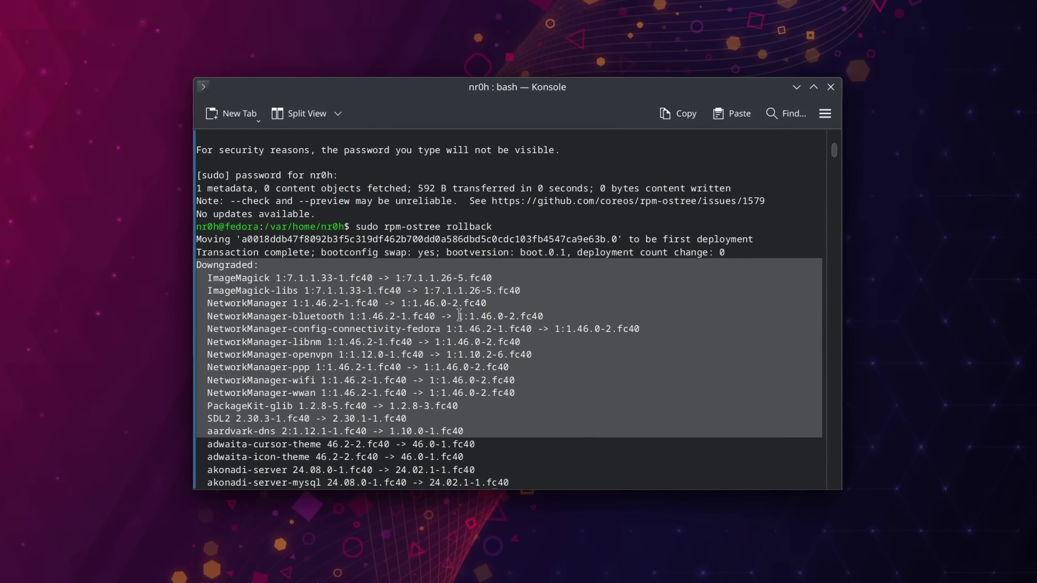
pyautogui.click(429, 251)
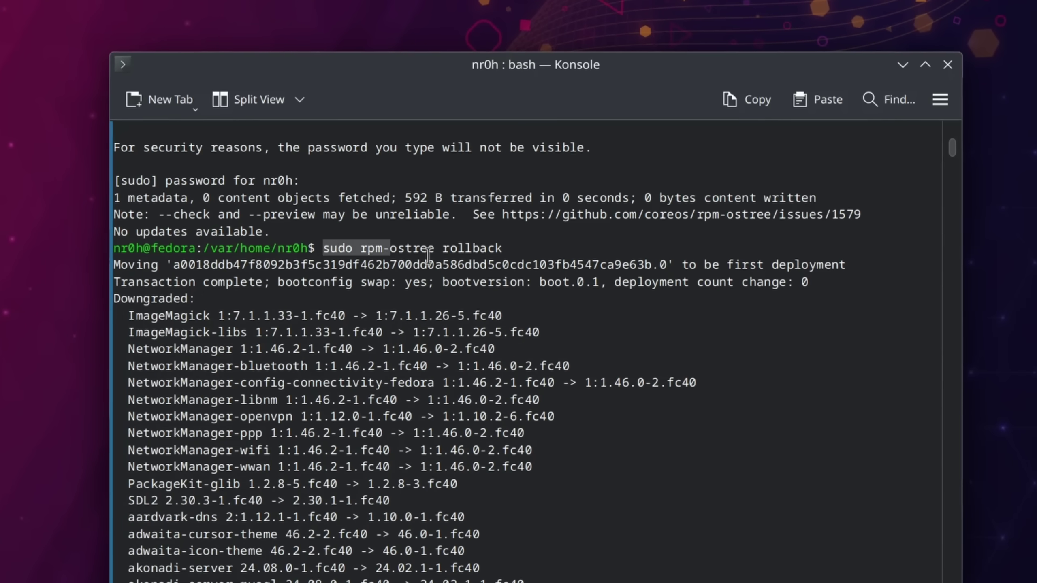
pyautogui.moveTo(428, 253); pyautogui.dragTo(504, 249)
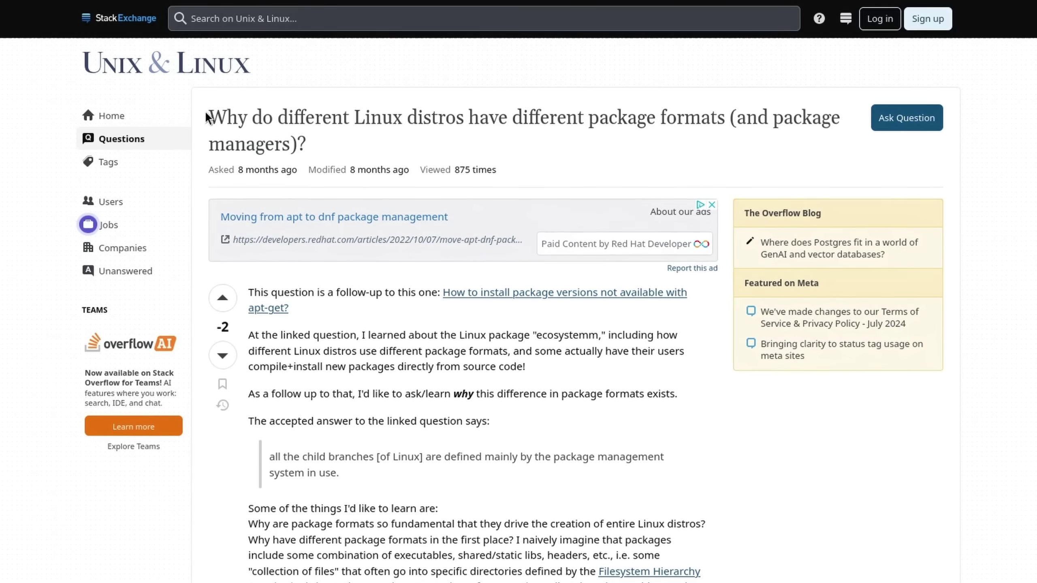
# Highlight the title of the Unix & Linux question about differing package formats and clear the selection
pyautogui.moveTo(208, 116); pyautogui.dragTo(657, 157)
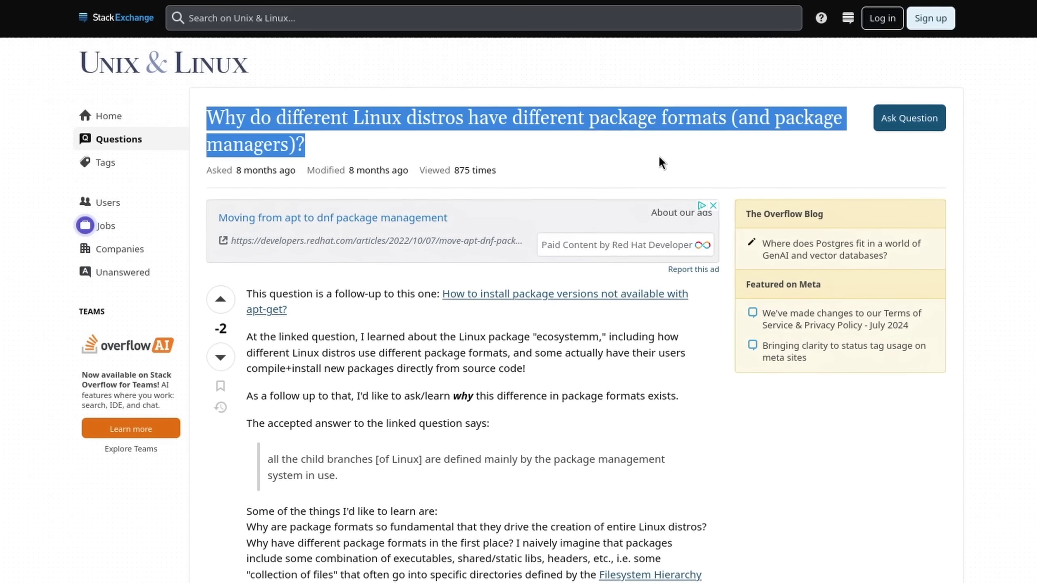
pyautogui.click(701, 162)
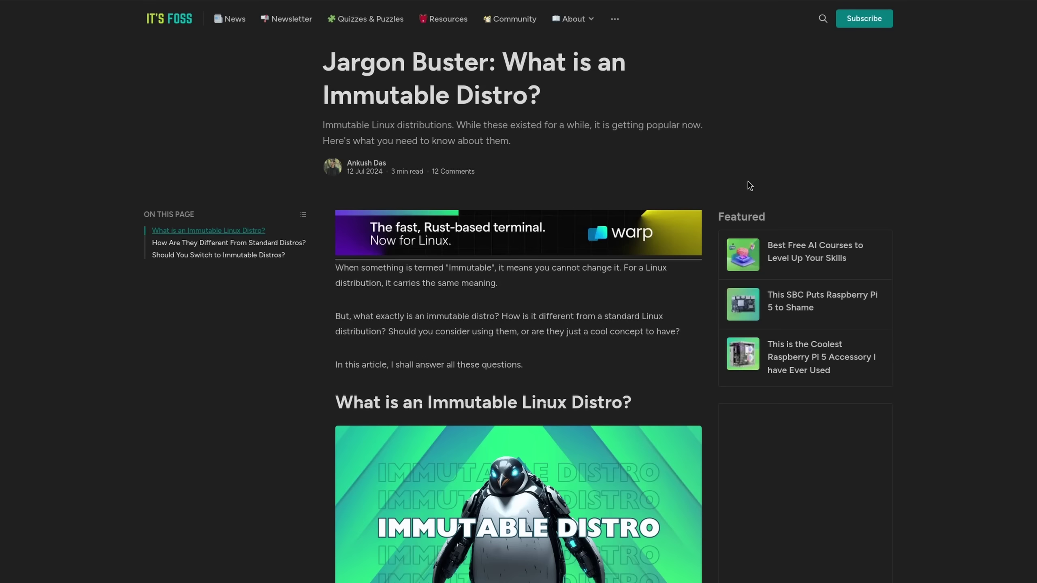
# Find the definition of an immutable distro in the It's FOSS article and highlight its opening sentence
pyautogui.scroll(-10, 684, 249)
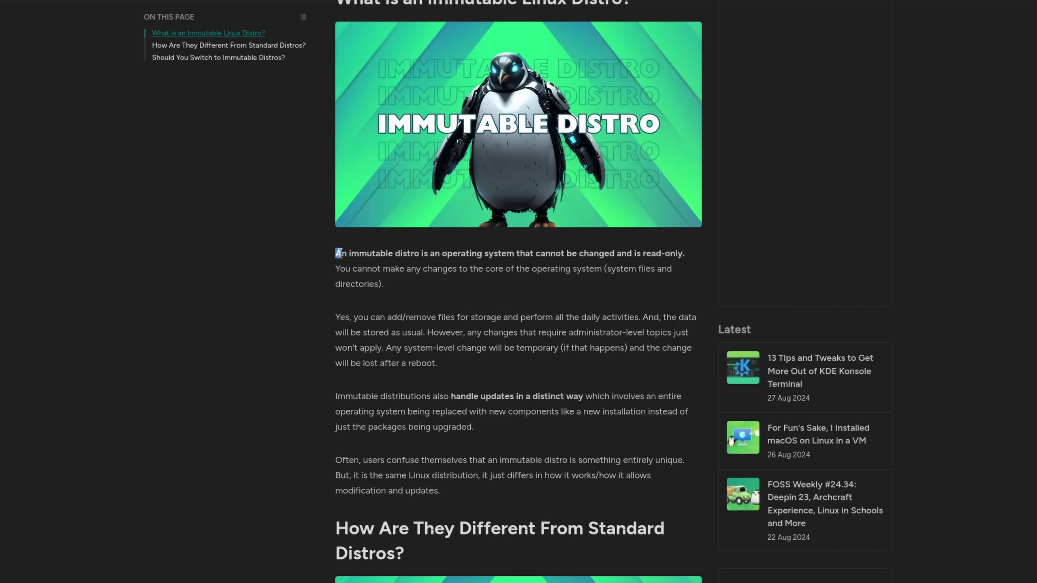
pyautogui.moveTo(339, 253); pyautogui.dragTo(539, 255)
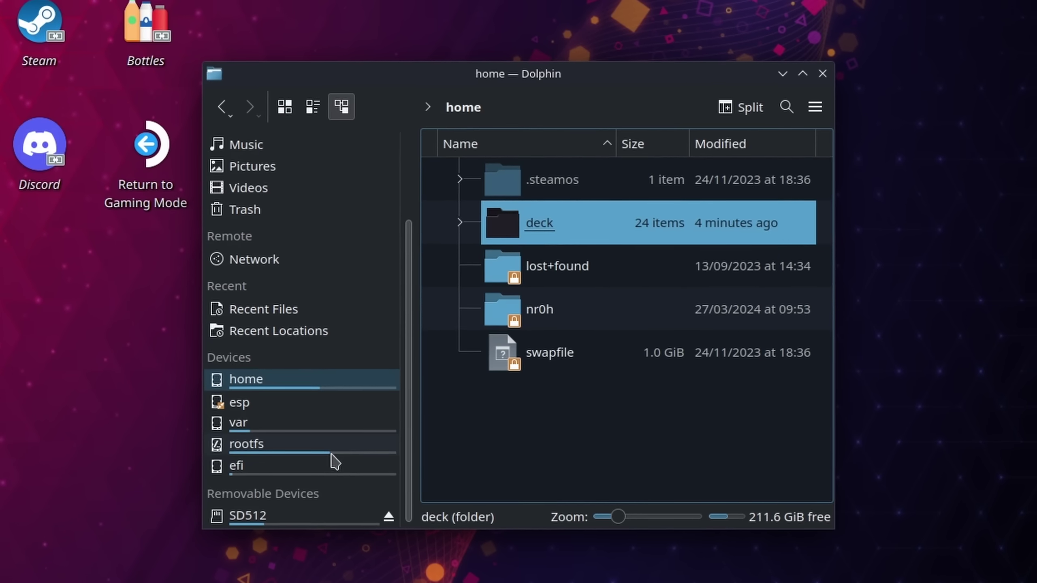
# Open the rootfs device in Dolphin and go to the home folder in Files
pyautogui.click(331, 453)
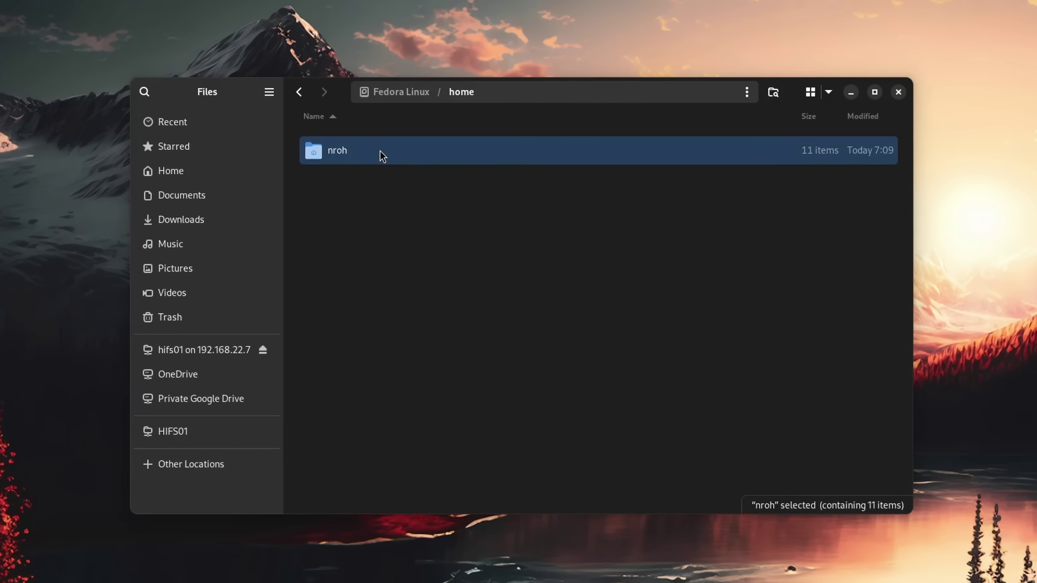
pyautogui.hotkey('alt', 'Home')
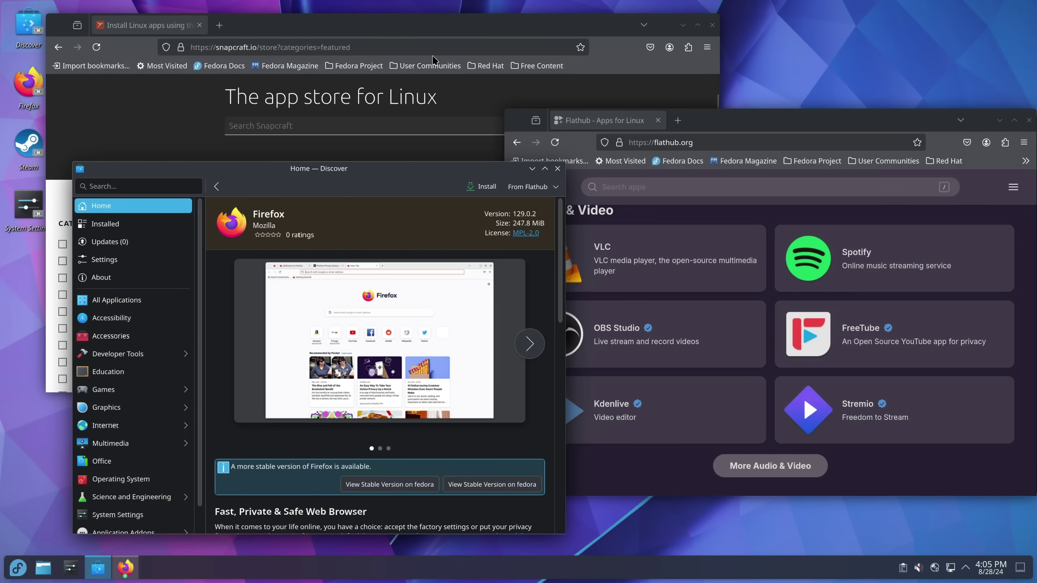
# Bring the Snapcraft store window forward, browse its featured snaps and switch to the Flathub window
pyautogui.click(435, 26)
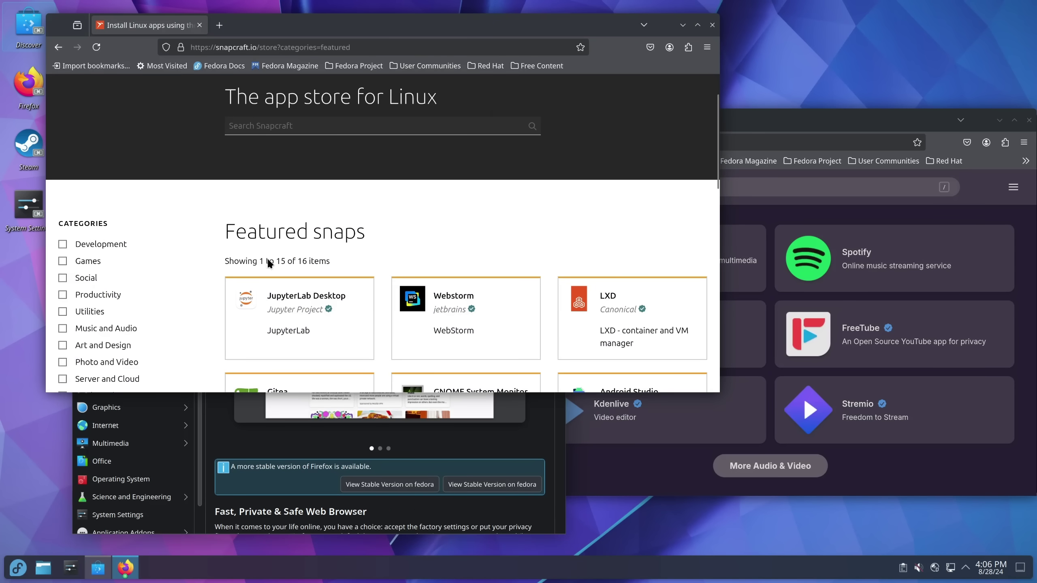
pyautogui.scroll(-3, 270, 262)
pyautogui.click(743, 177)
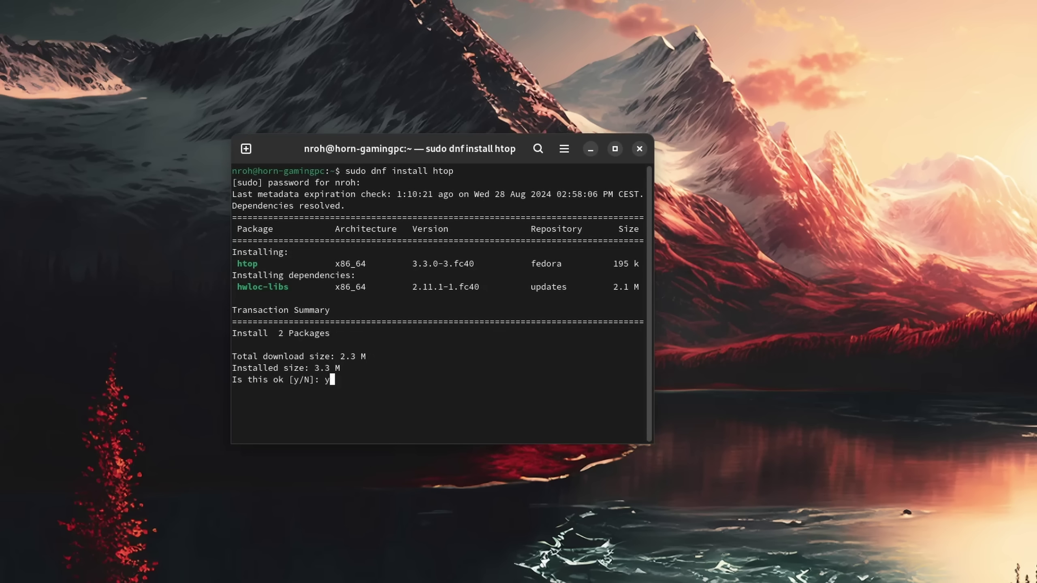
# Run "locate -b htop" in the terminal and highlight the bash-completion path in the output
pyautogui.write('locate -b htop')
pyautogui.press('Return')
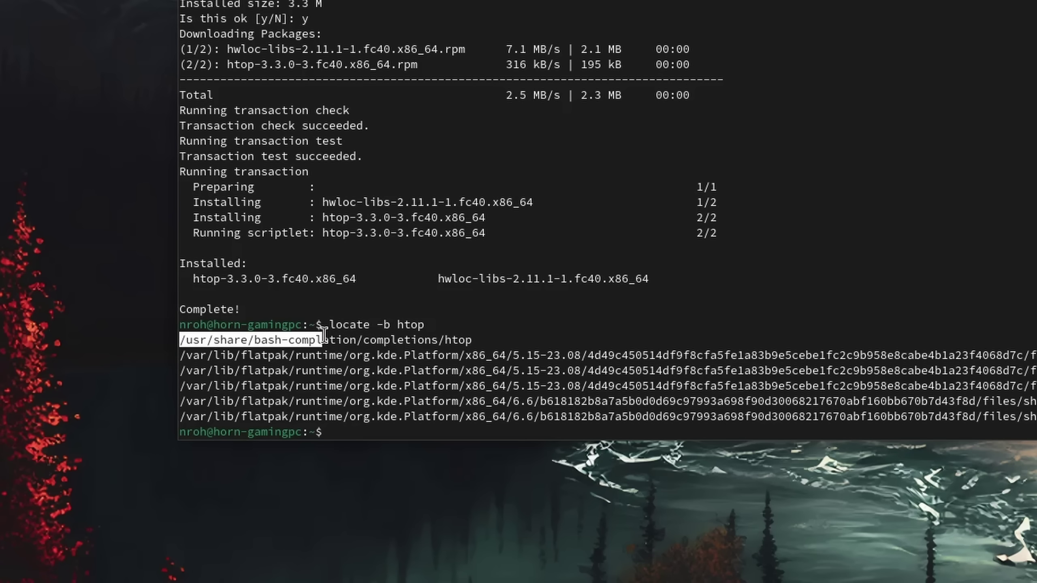
pyautogui.moveTo(323, 335); pyautogui.dragTo(473, 340)
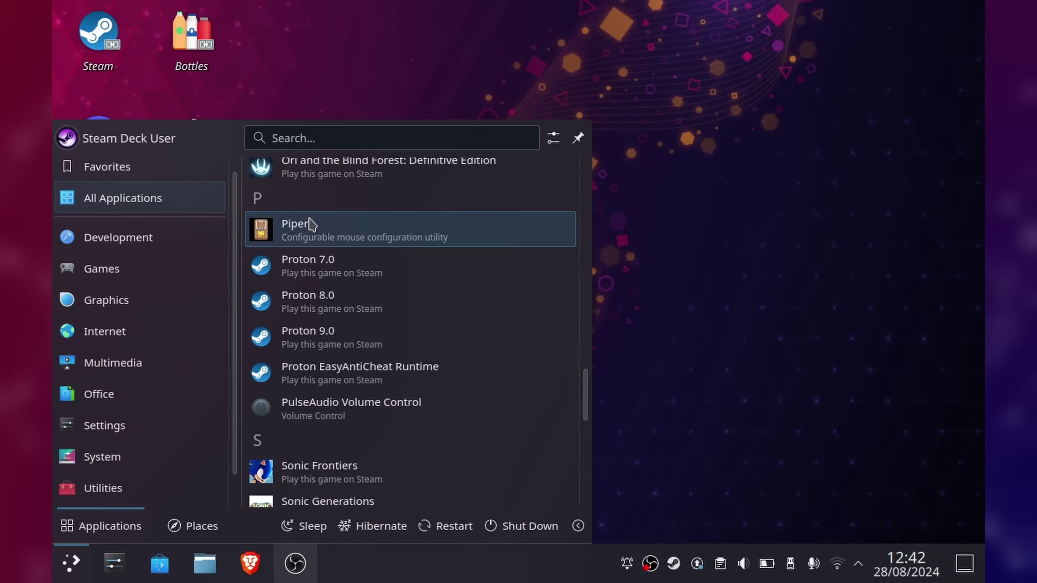
# Launch Piper and reload the Reddit thread about installing it on the Steam Deck
pyautogui.click(311, 225)
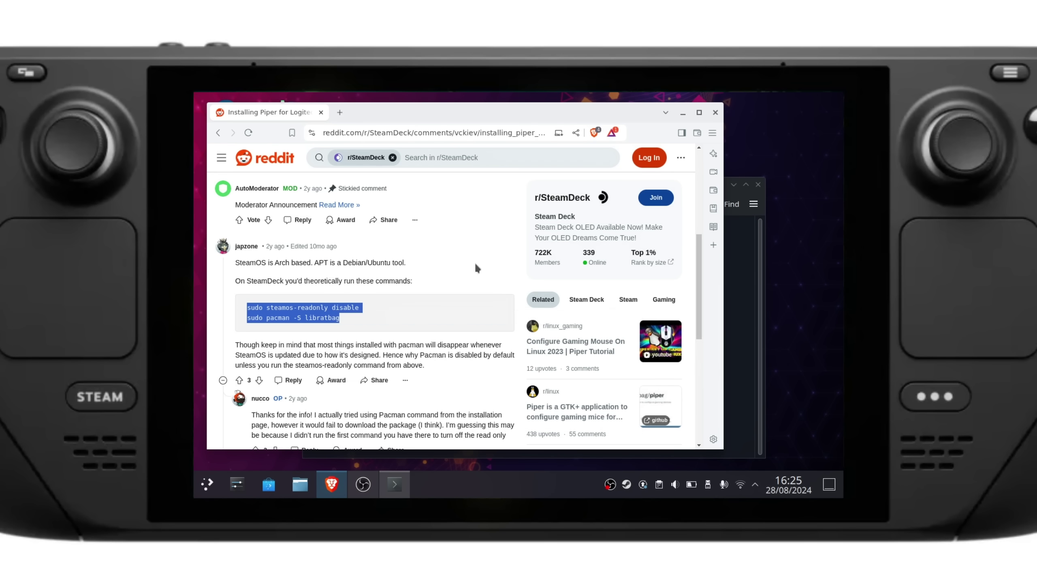
pyautogui.click(248, 133)
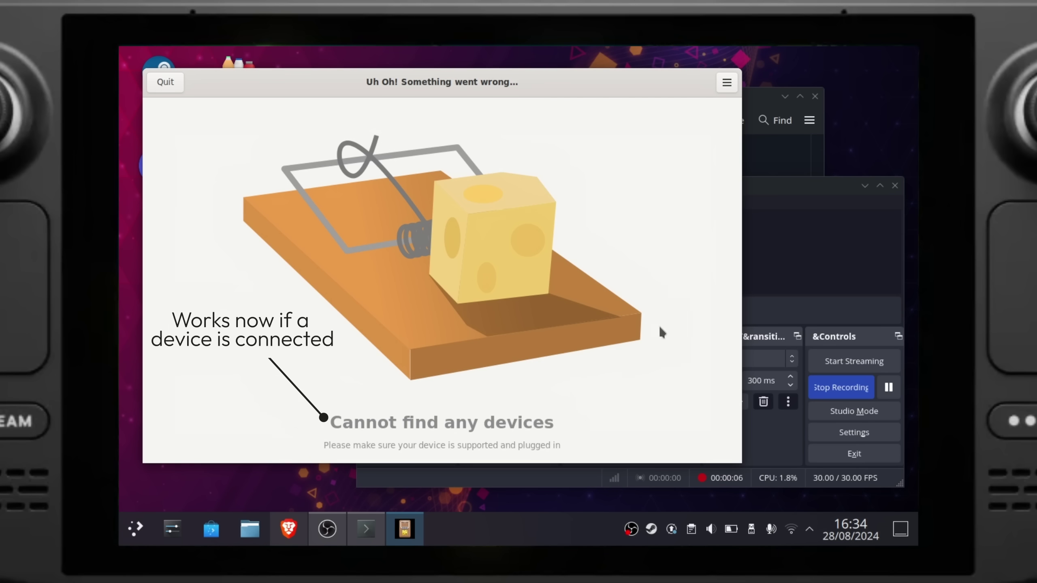
pyautogui.click(803, 263)
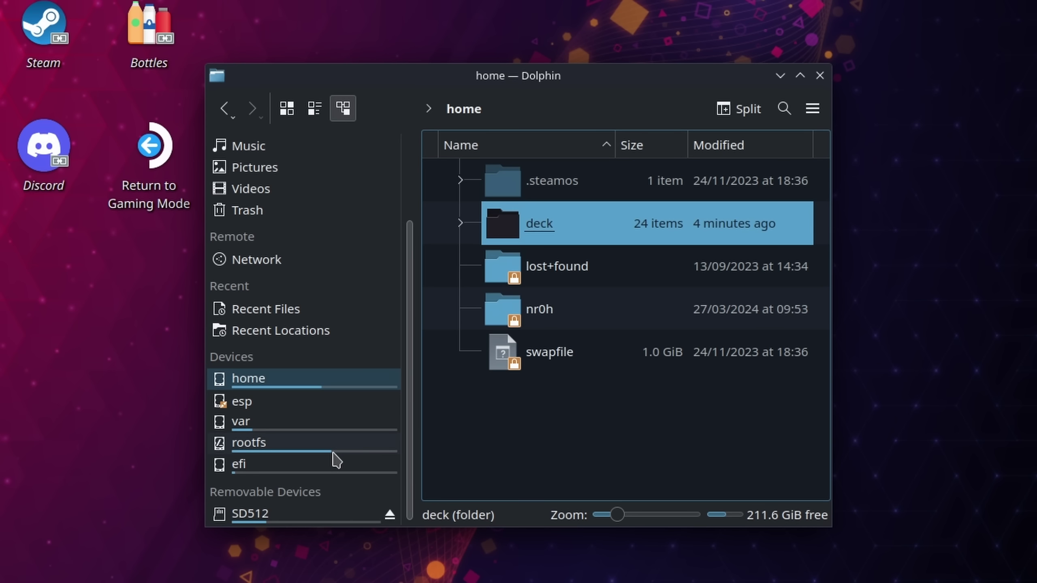
# Open the rootfs device and look through its system folders
pyautogui.click(332, 451)
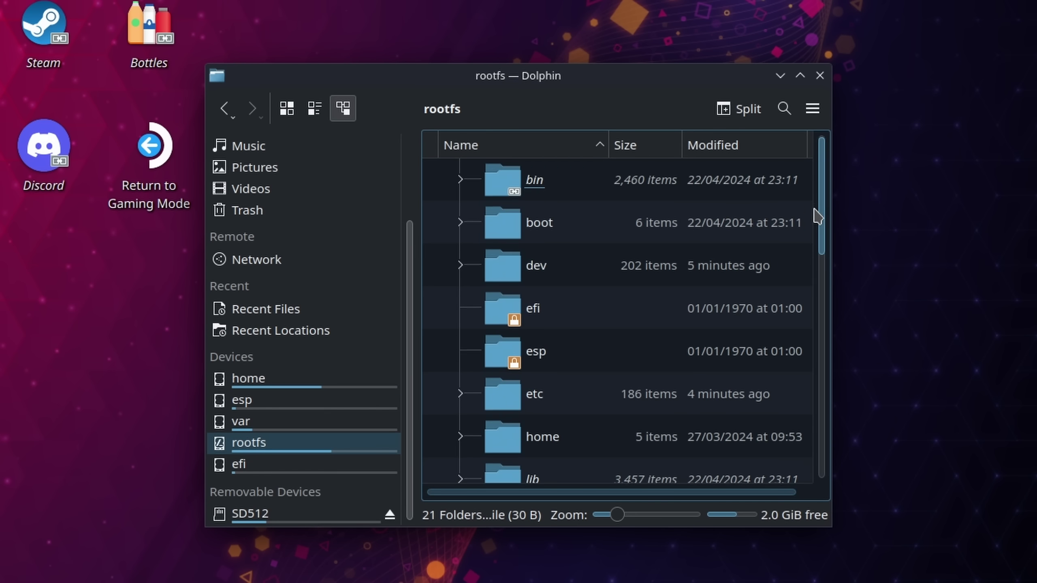
pyautogui.moveTo(814, 209); pyautogui.dragTo(833, 277)
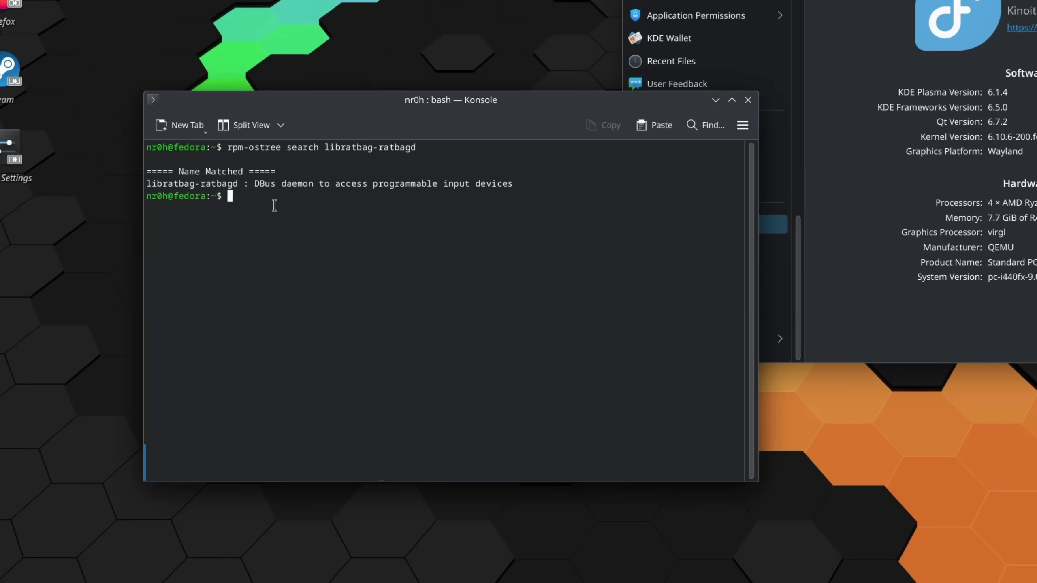
pyautogui.write('rp')
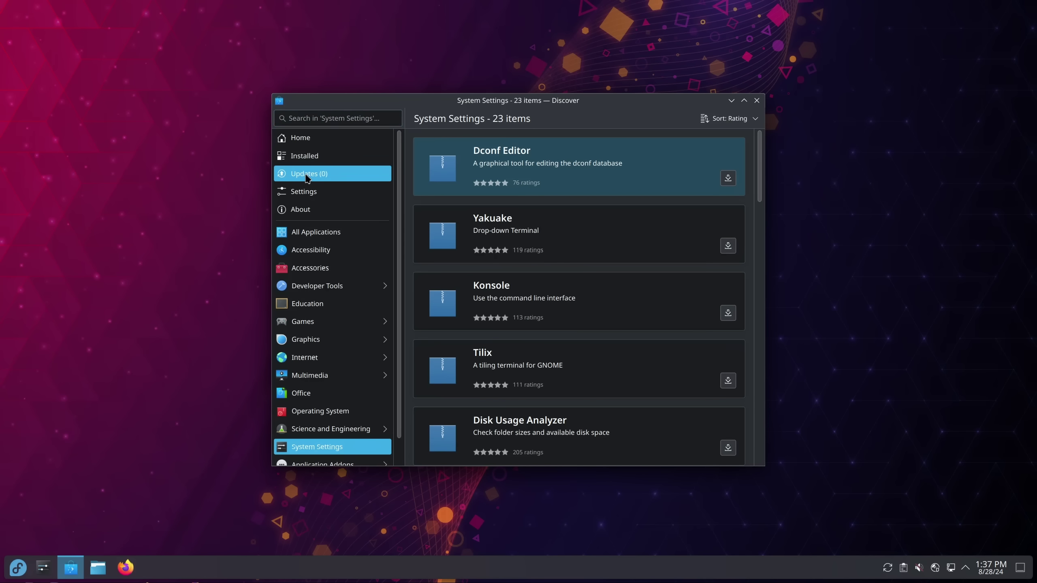
# Try to restart the system from Discover's updates page to complete the update process
pyautogui.click(309, 174)
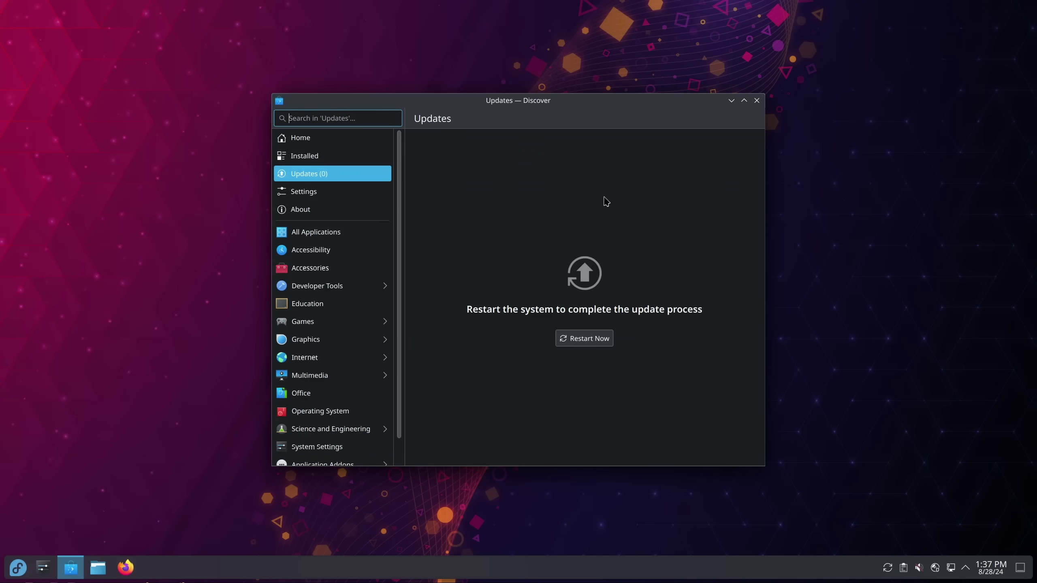
pyautogui.click(588, 339)
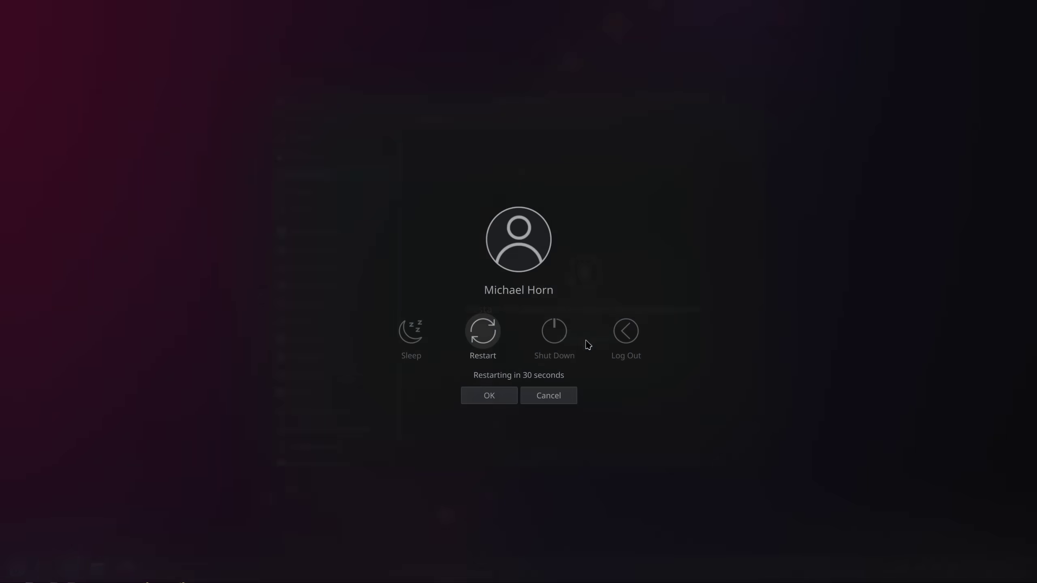
pyautogui.press('Escape')
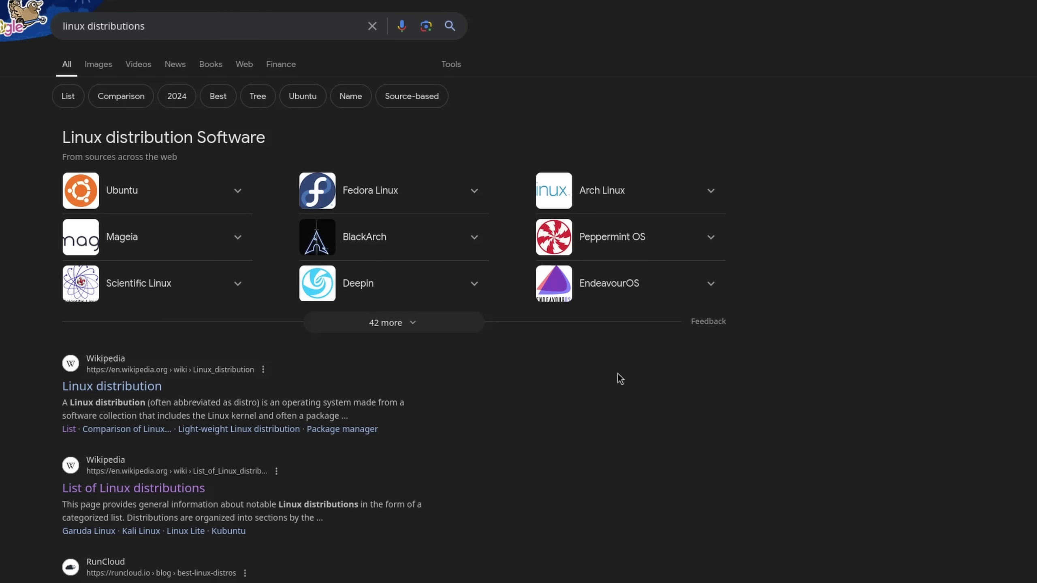
# Expand the list of Linux distributions in the search results and browse the Fedora Atomic Desktops page
pyautogui.click(422, 324)
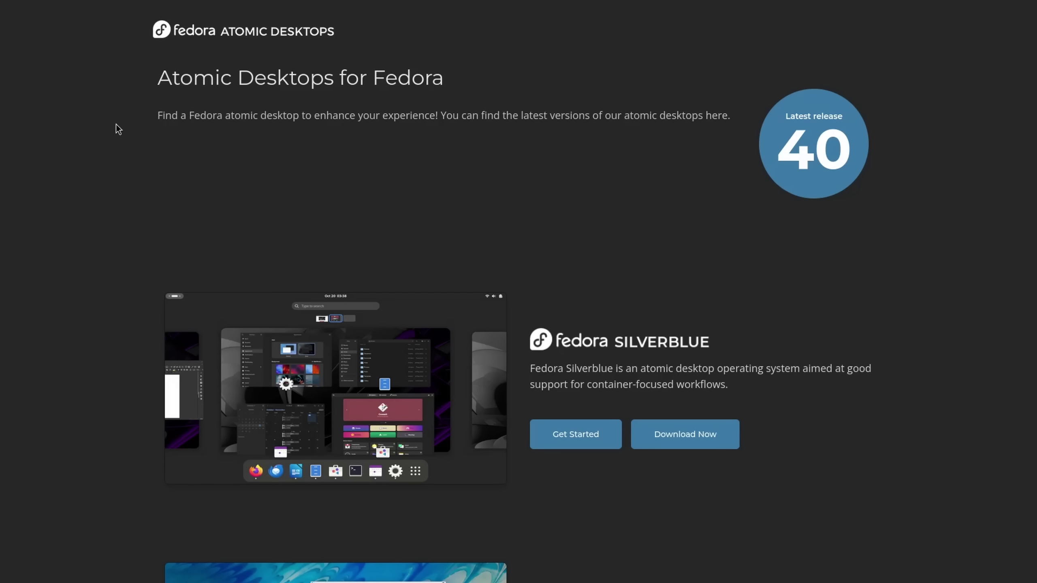
pyautogui.scroll(-2, 491, 314)
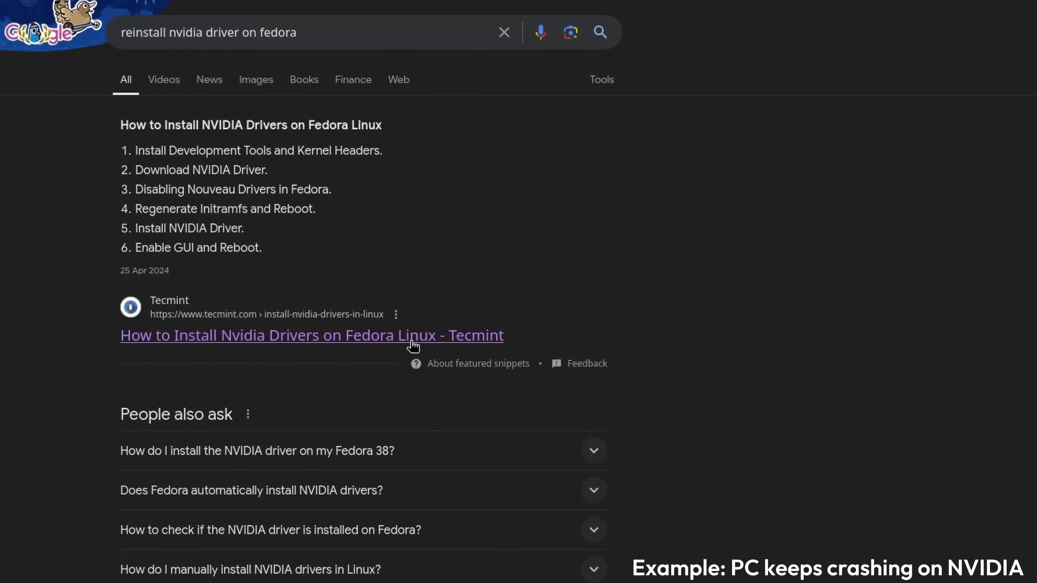
# Open the Tecmint guide on installing Nvidia drivers on Fedora Linux and look through it
pyautogui.click(297, 335)
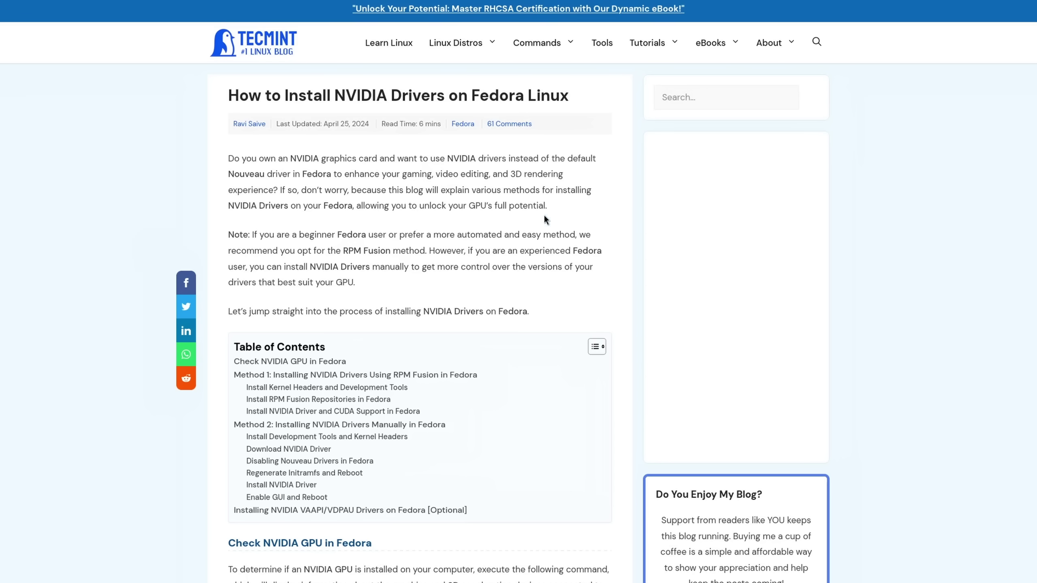
pyautogui.scroll(-10, 545, 216)
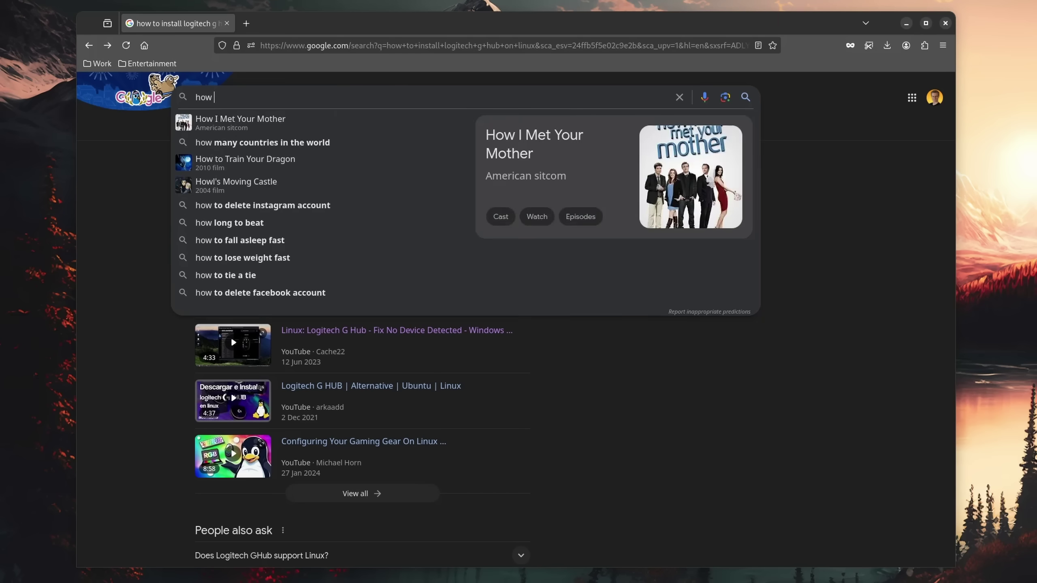
# Search Google for "how to install steam on linux"
pyautogui.write('to instal')
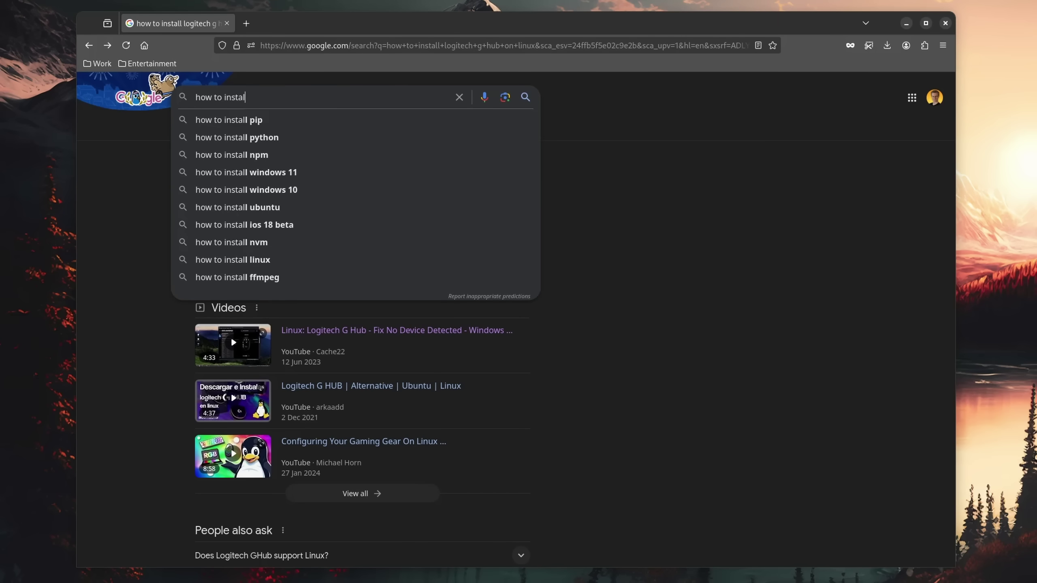
pyautogui.write('l steam on lin')
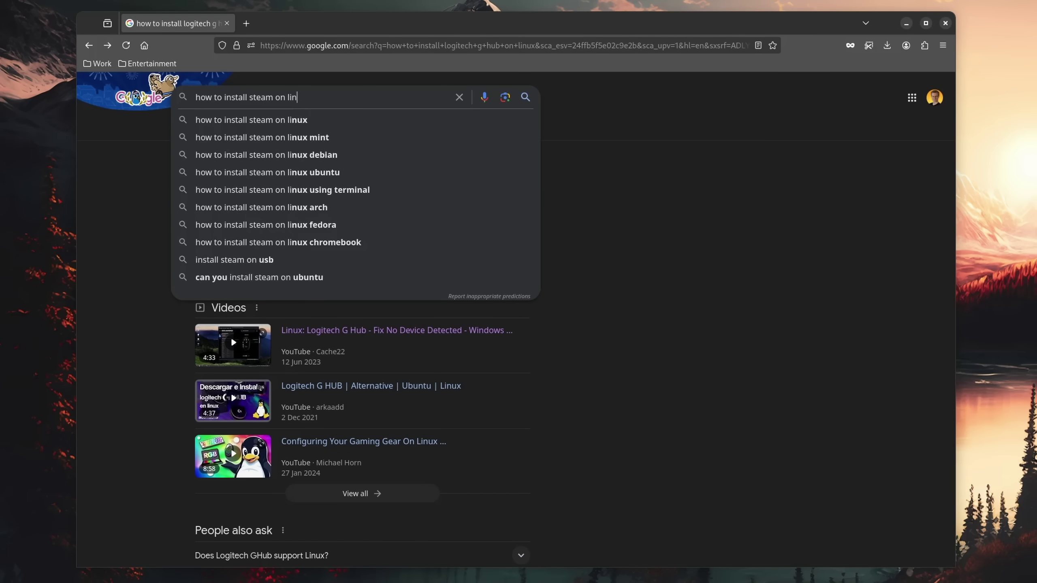
pyautogui.write('ux')
pyautogui.press('Return')
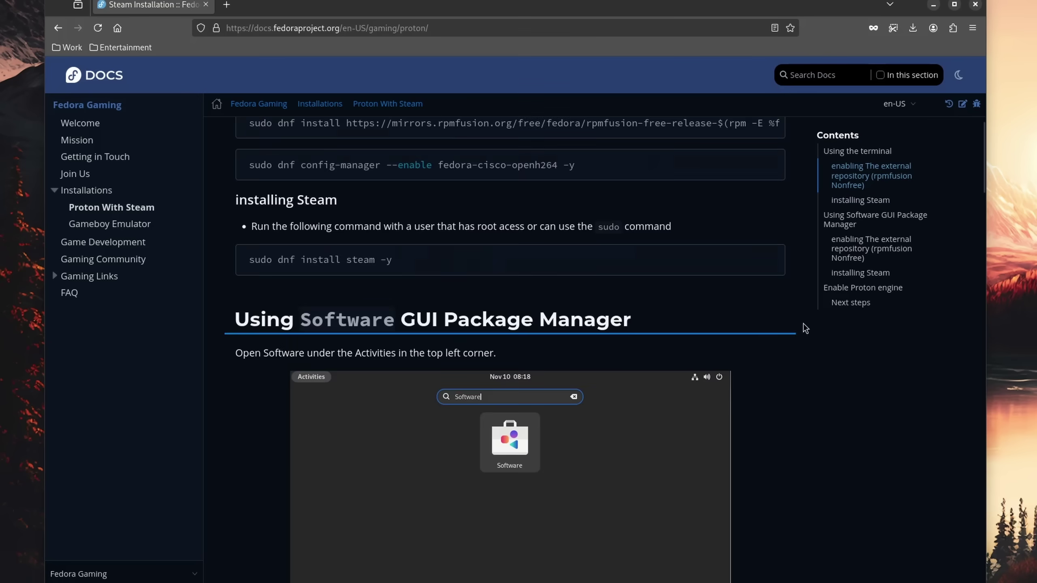
# Look through the Steam installation instructions on the Fedora Docs page, including the Software GUI Package Manager section
pyautogui.scroll(-2, 812, 318)
pyautogui.scroll(-10, 807, 329)
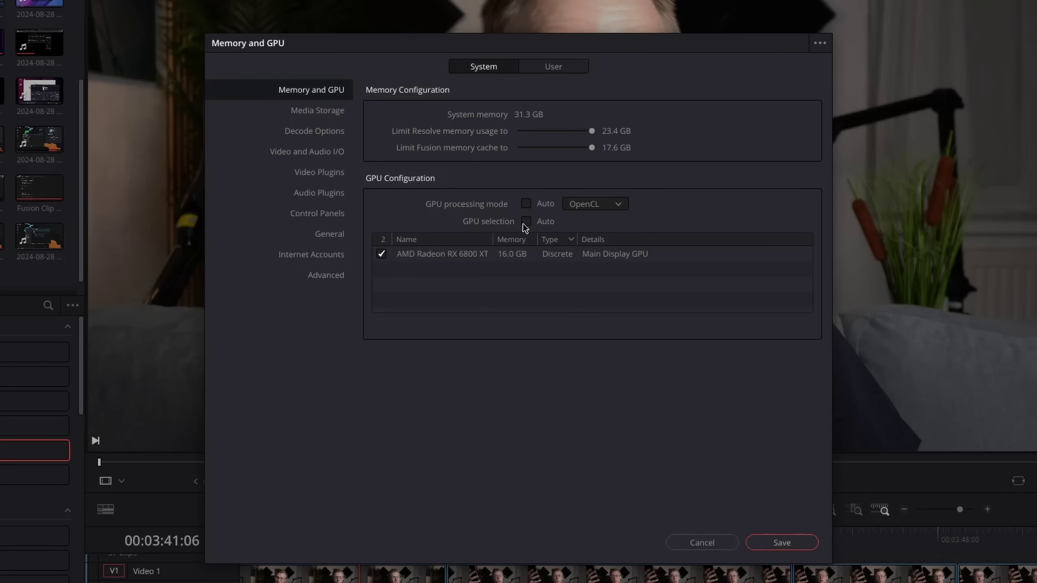
# Highlight the search results "Has anyone successfully installed Cuda on Kinoite?" and "Install DaVinci Resolve on ANY Linux Distro"
pyautogui.moveTo(89, 153); pyautogui.dragTo(486, 160)
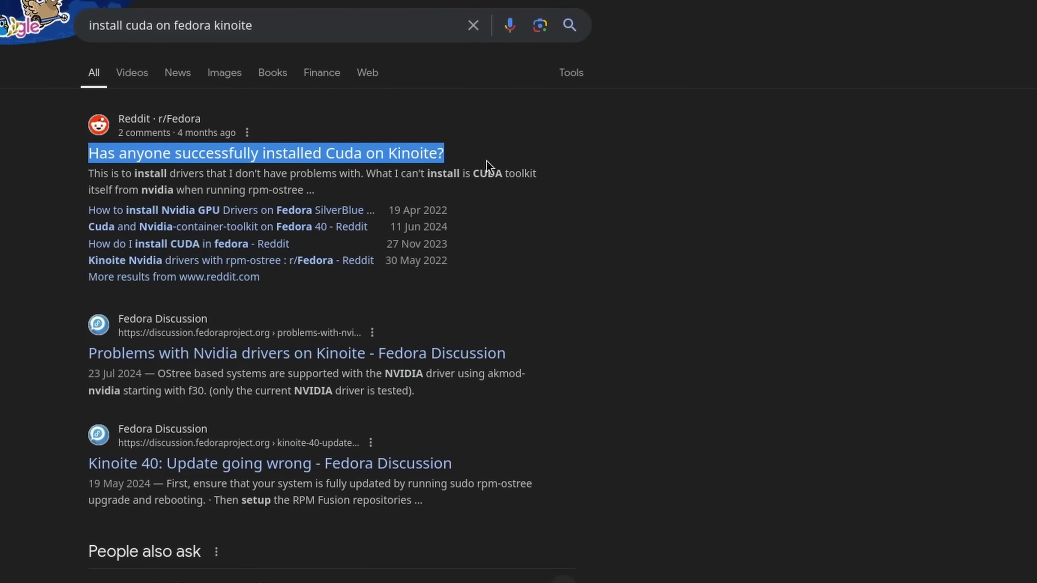
pyautogui.click(481, 161)
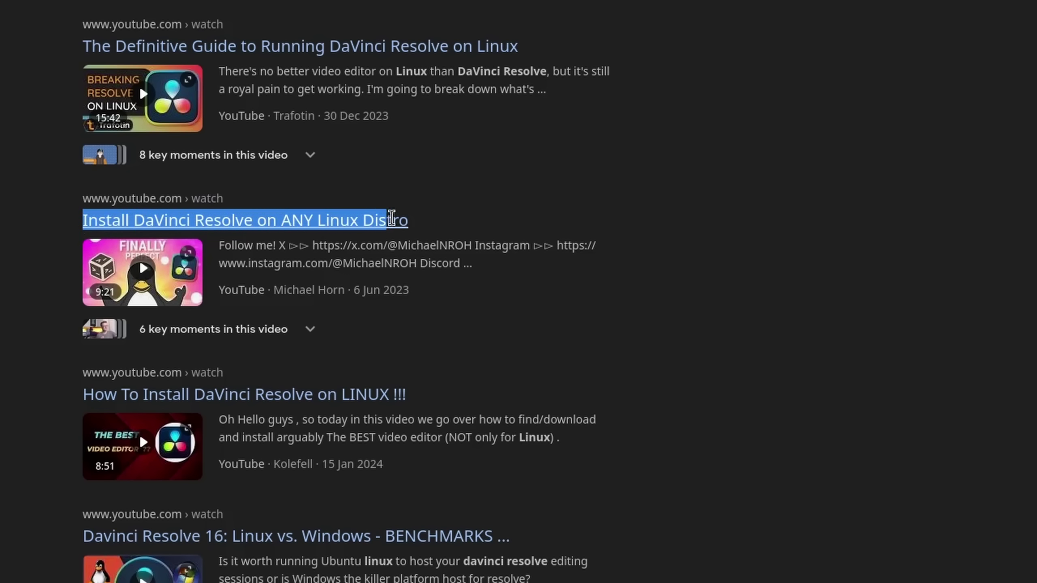
pyautogui.moveTo(391, 218); pyautogui.dragTo(470, 231)
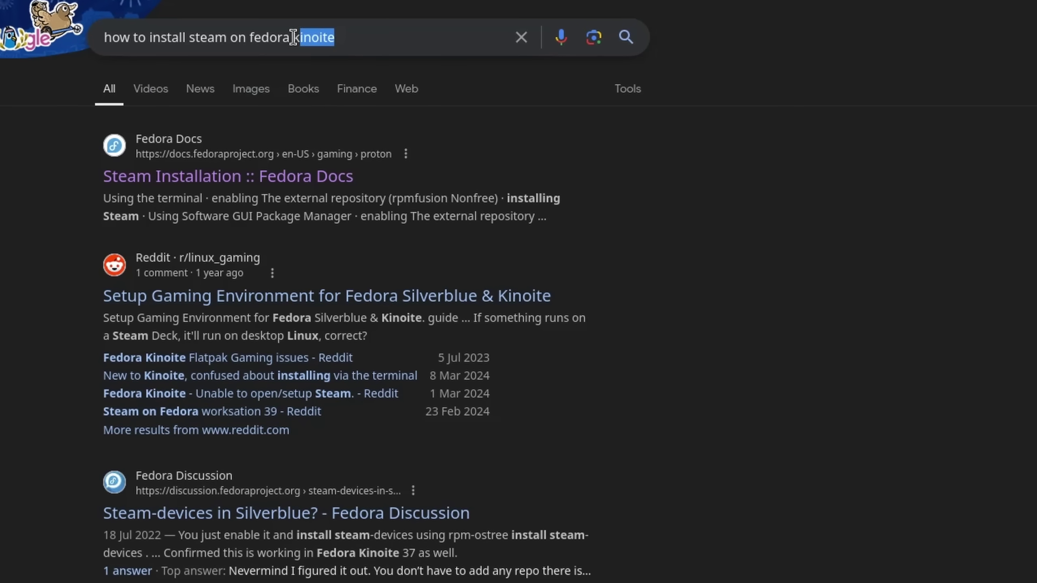
# Highlight the search query "how to install steam on fedora kinoite" and clear the selection
pyautogui.moveTo(116, 36); pyautogui.dragTo(94, 52)
pyautogui.click(23, 177)
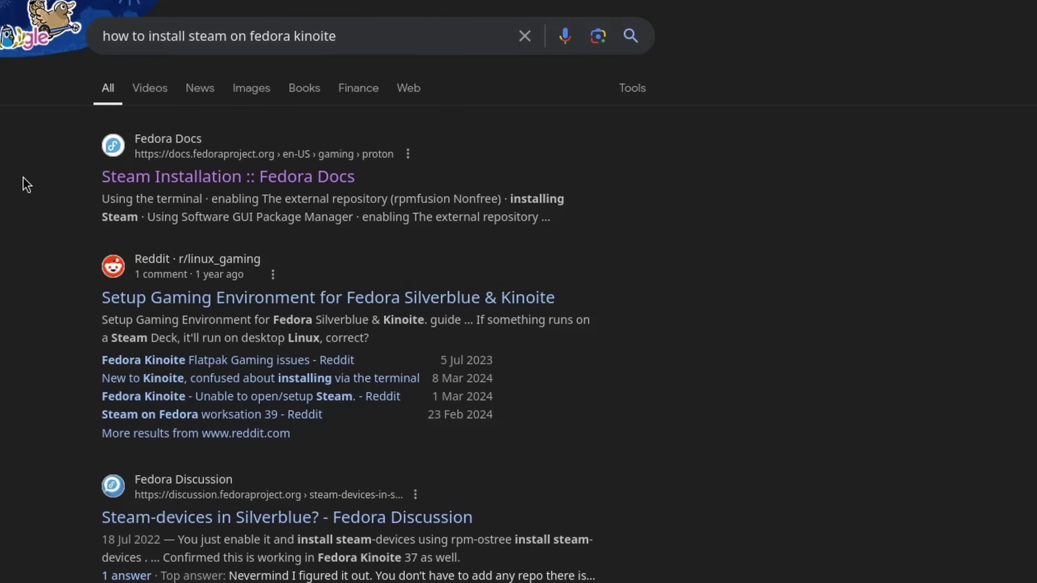
pyautogui.click(699, 187)
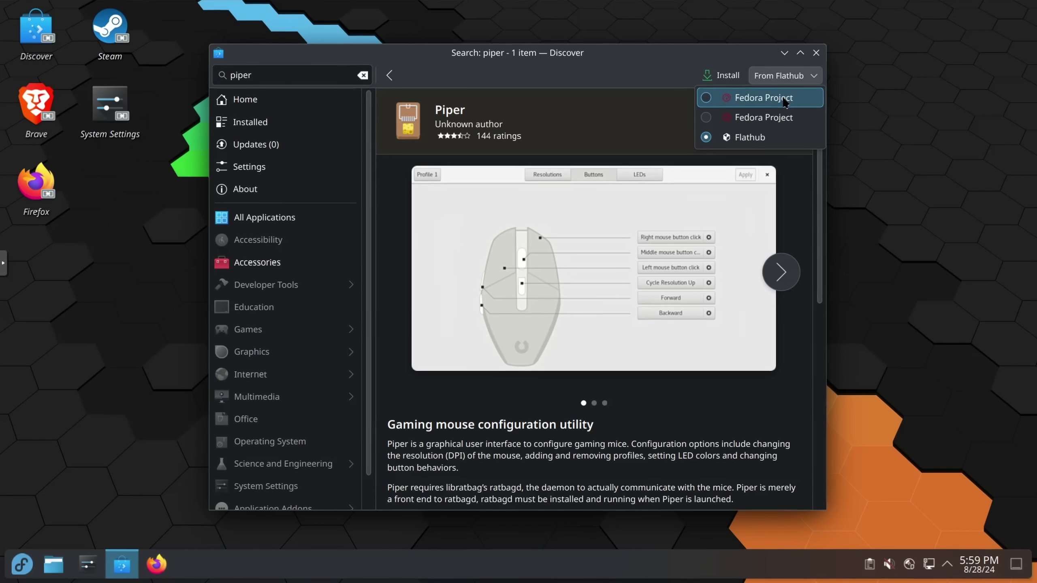
# In Discover, switch Piper's source from Flathub to Fedora Project and look through the details of the Fedora Kinoite 40.1.14 entry
pyautogui.click(784, 101)
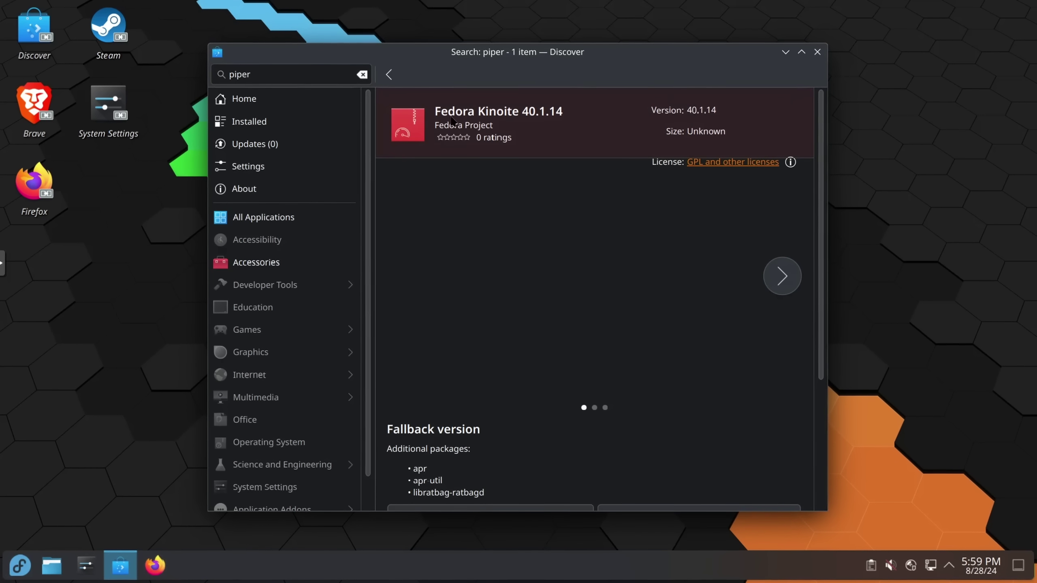
pyautogui.scroll(-3, 528, 250)
pyautogui.scroll(4, 692, 157)
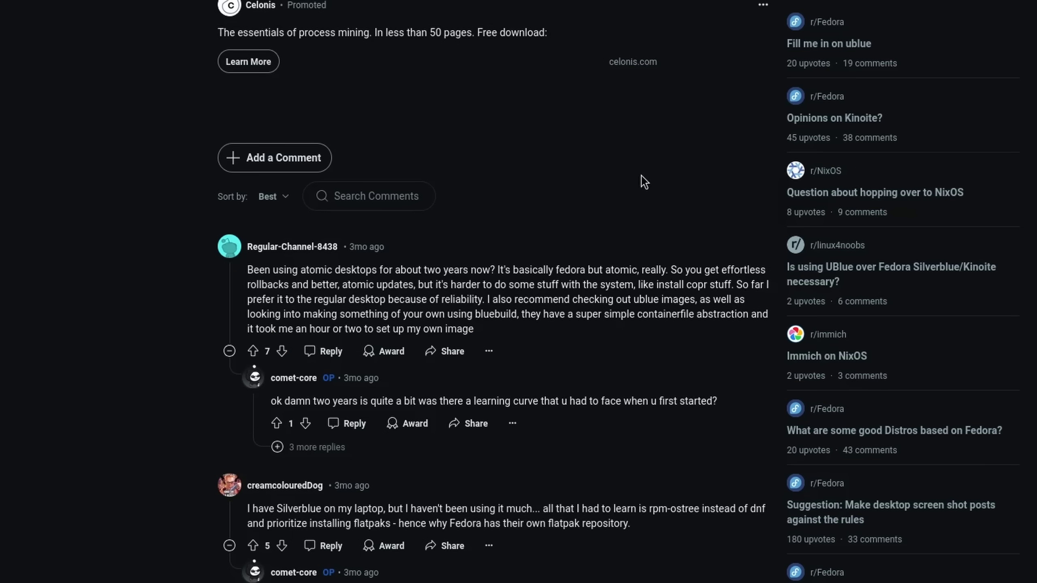
# Highlight "So you get effortless" in the Reddit comment about using atomic desktops
pyautogui.moveTo(672, 270); pyautogui.dragTo(770, 271)
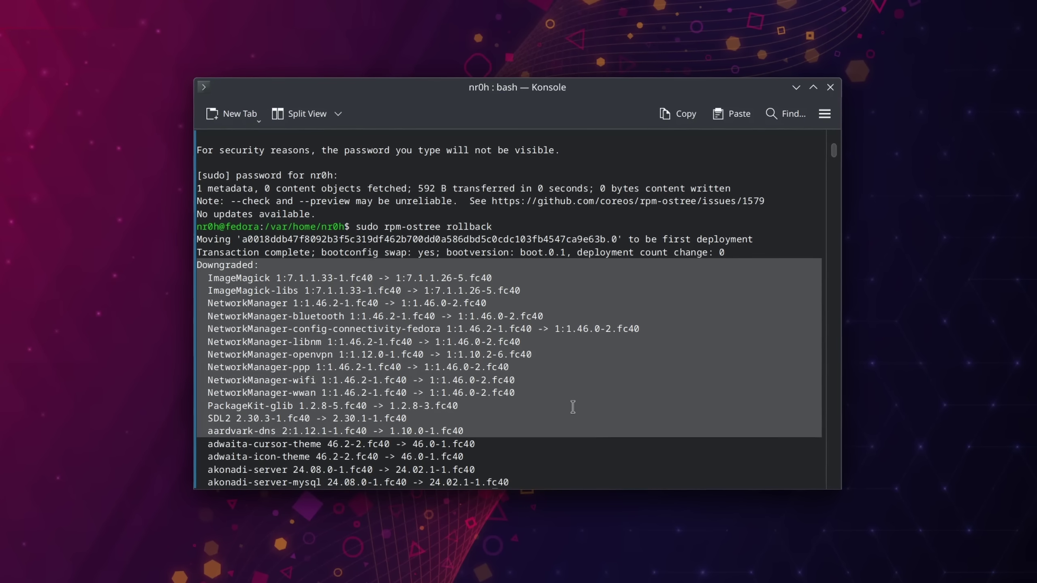
# Show Piper's button assignments for the mouse, and clear the selection over the downgraded packages in the Konsole rollback output
pyautogui.click(421, 236)
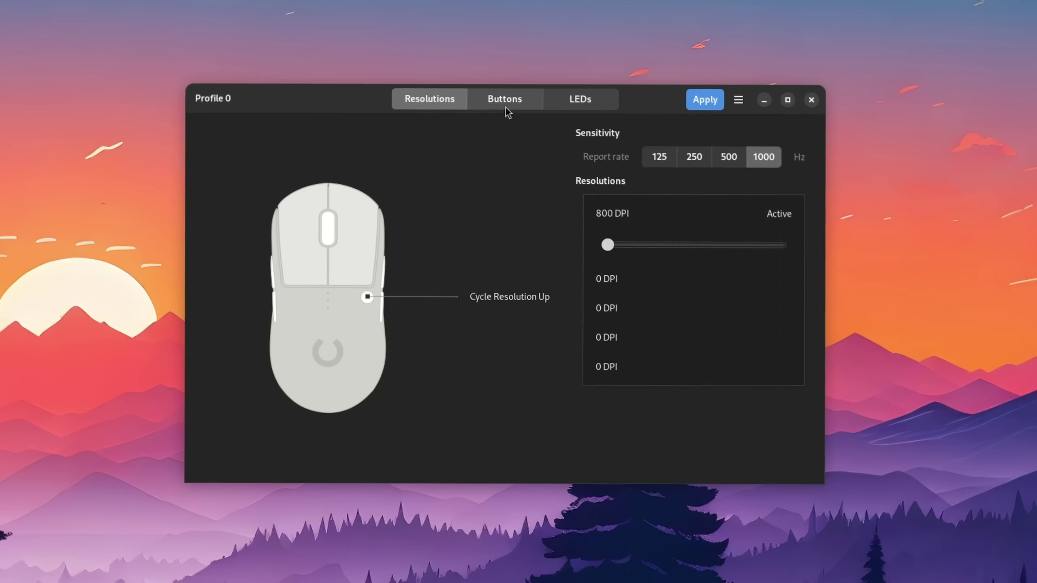
pyautogui.click(505, 105)
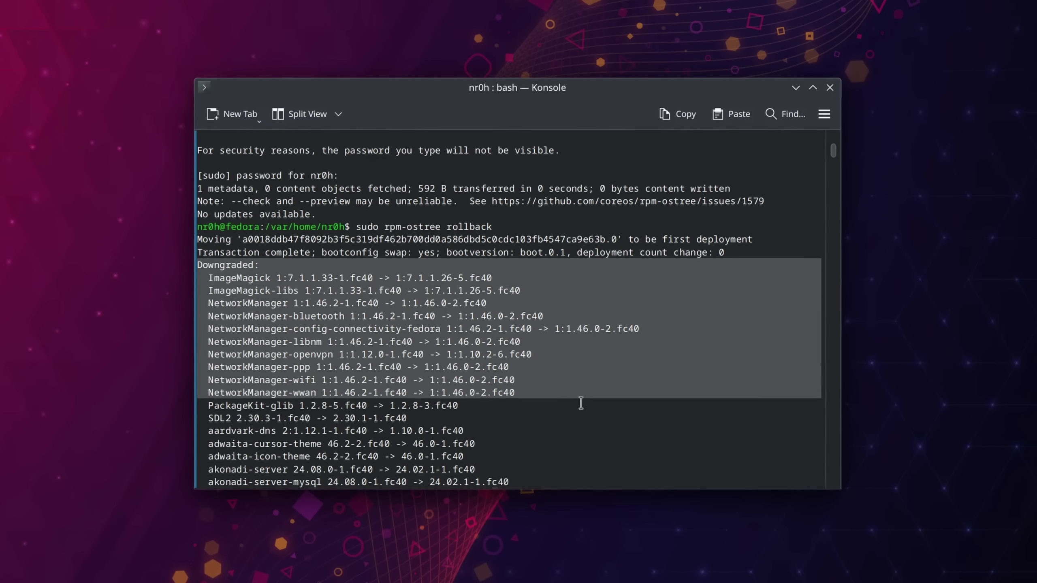
pyautogui.click(421, 235)
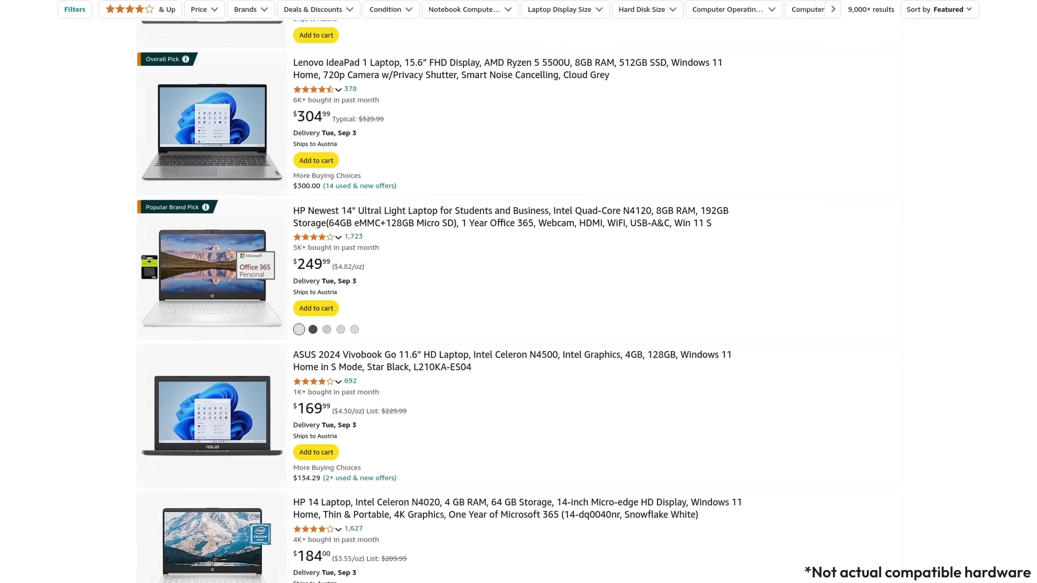
# Browse the laptop listings on Amazon
pyautogui.scroll(-2, 439, 301)
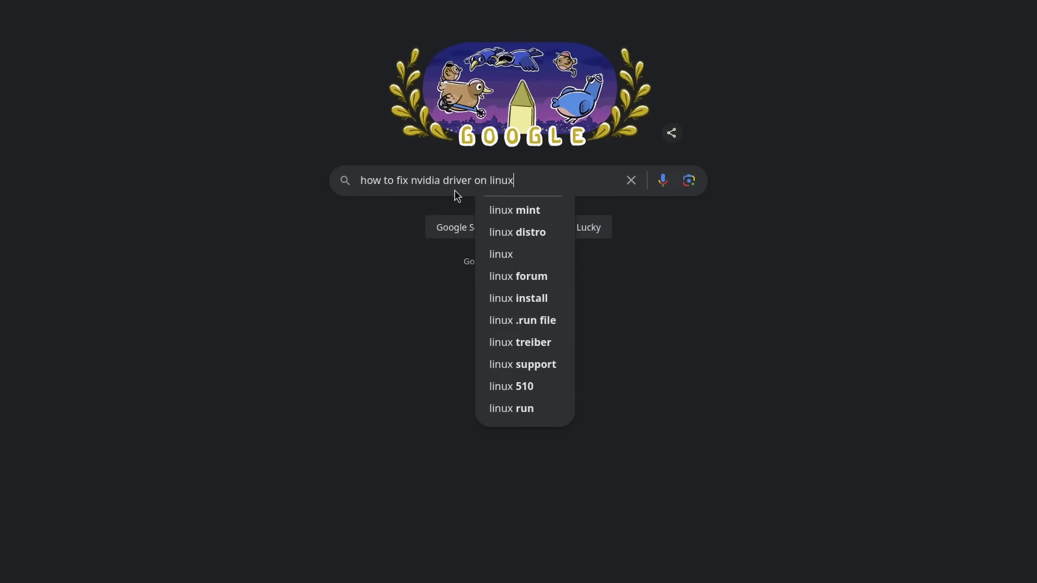
# Search Google for "how to fix nvidia driver on linux" and look through the results
pyautogui.press('Return')
pyautogui.scroll(-5, 471, 273)
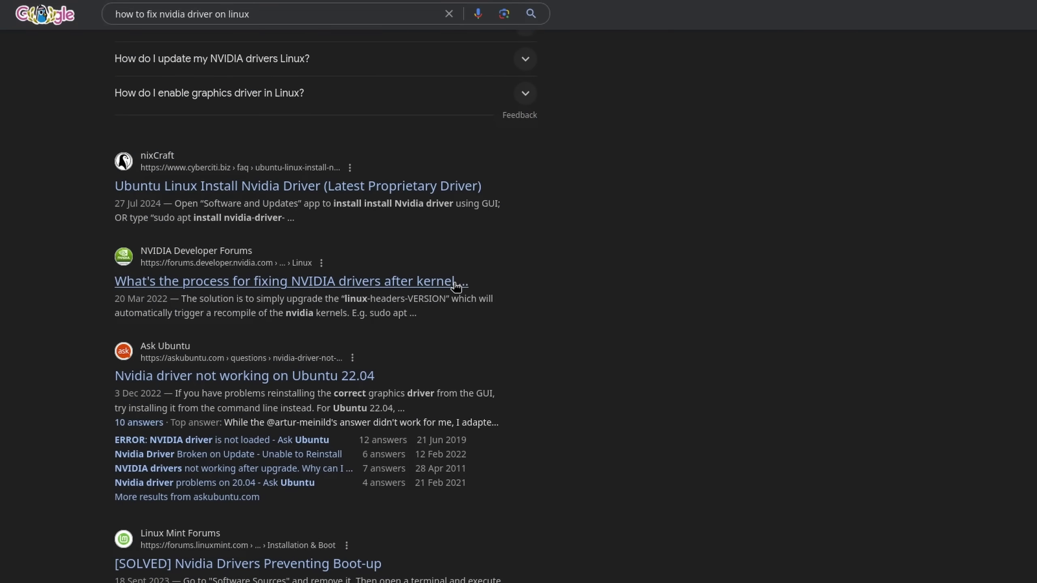
pyautogui.scroll(-2, 456, 287)
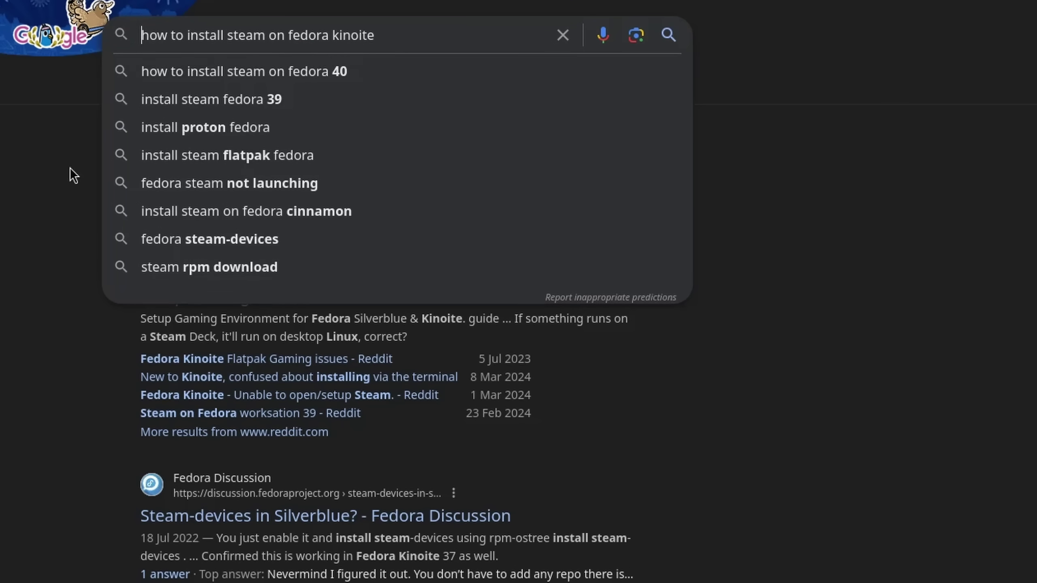
pyautogui.click(123, 63)
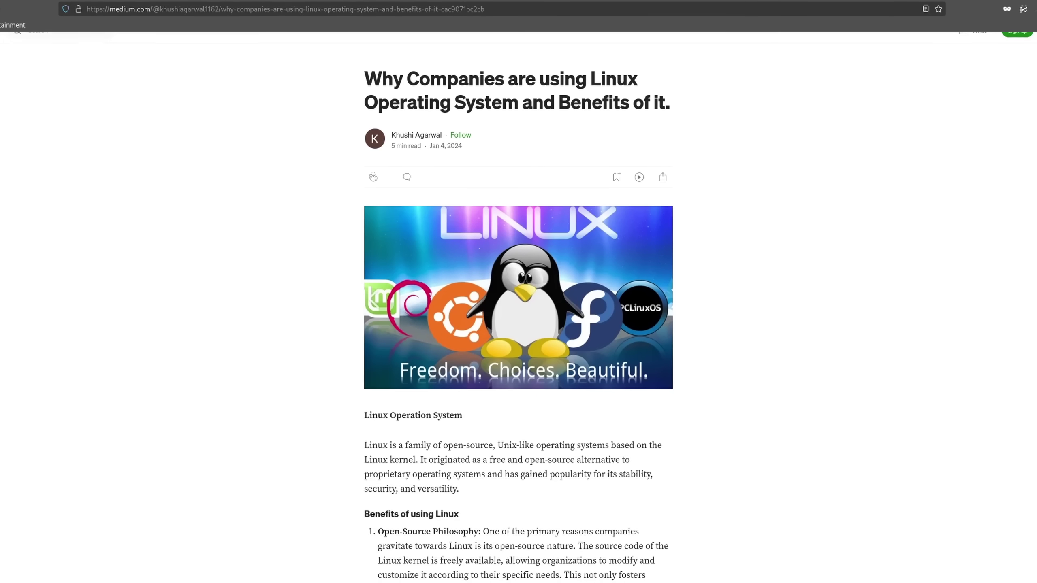
# Skim the Medium article "Why Companies are using Linux Operating System and Benefits of it."
pyautogui.scroll(-2, 518, 286)
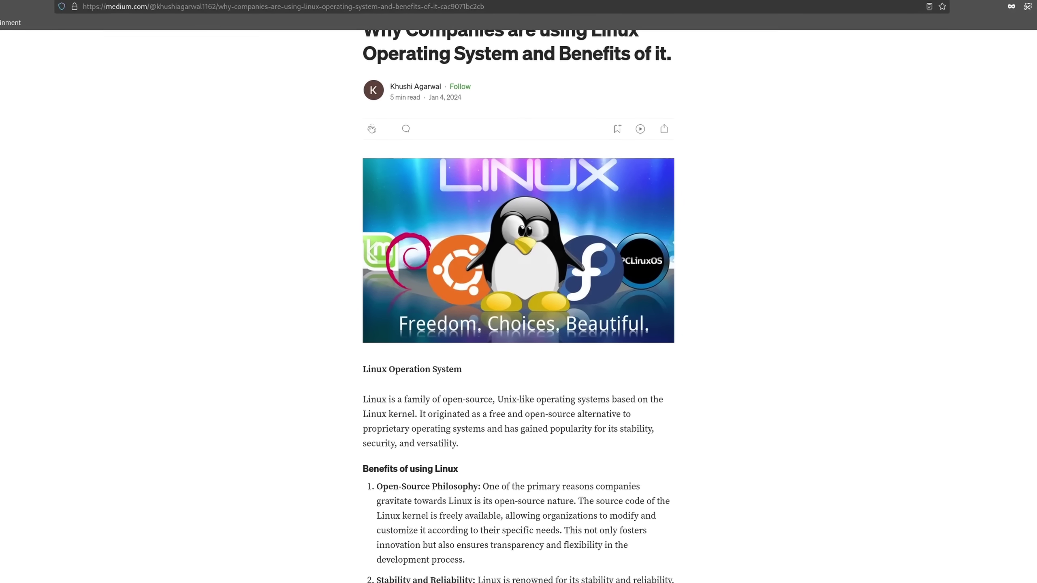
pyautogui.scroll(-2, 518, 286)
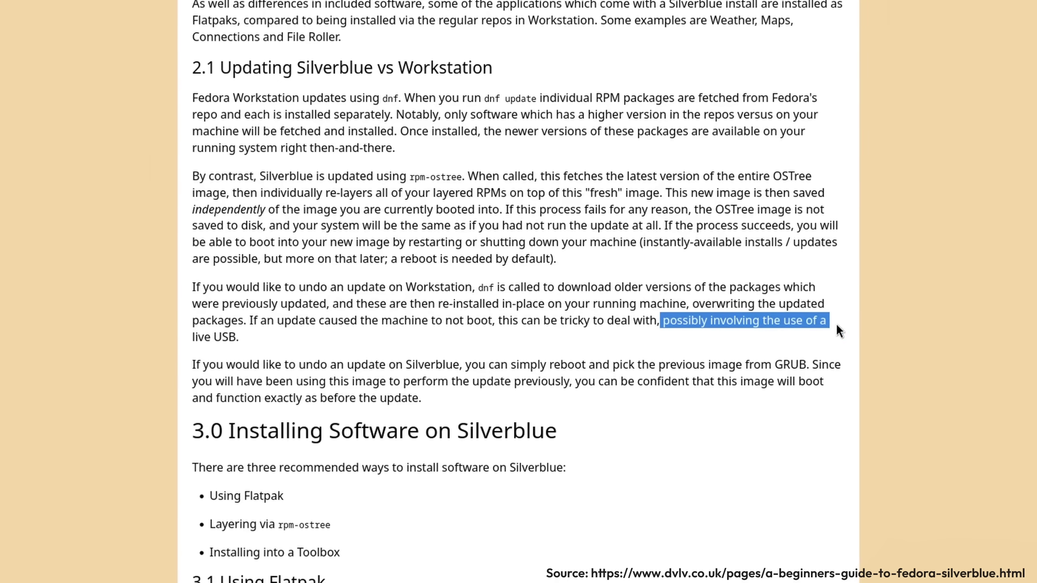
# Highlight "live USB." in the paragraph on undoing Workstation updates in section 2.1, "Updating Silverblue vs Workstation"
pyautogui.click(187, 336)
pyautogui.moveTo(188, 335); pyautogui.dragTo(237, 333)
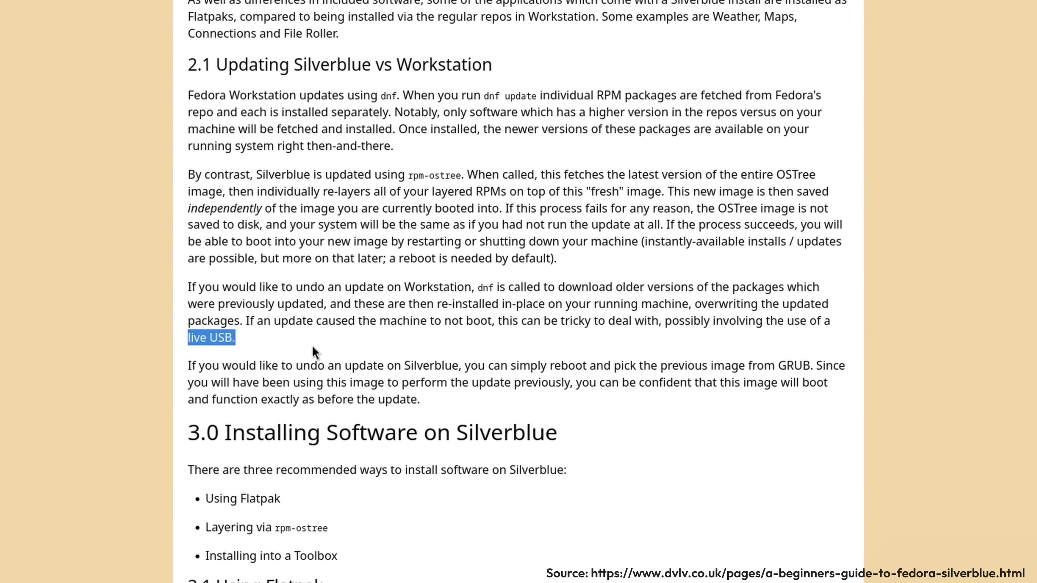